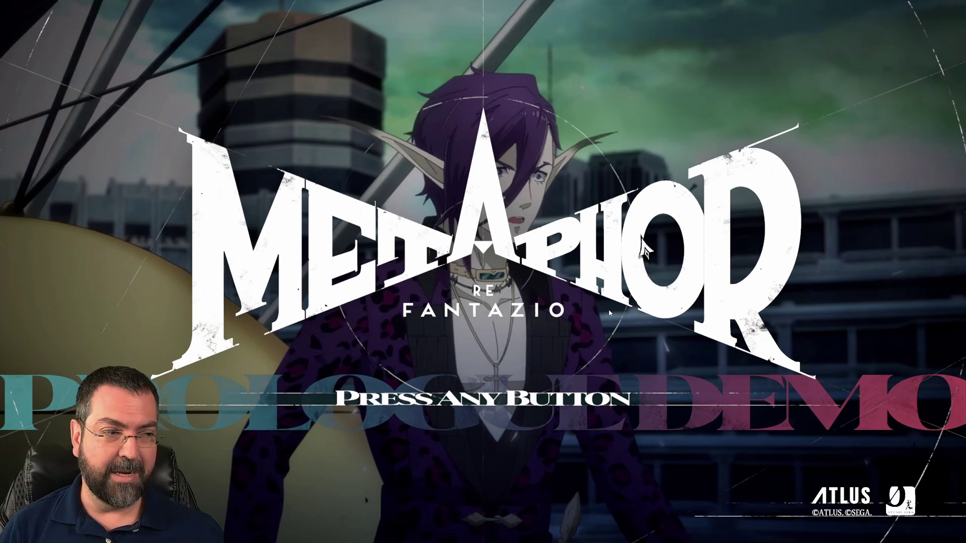
Step: Briefly switch away from the game, then get past the PRESS ANY BUTTON title screen
{"action": "key", "text": "alt+Tab"}
{"action": "key", "text": "alt+Tab"}
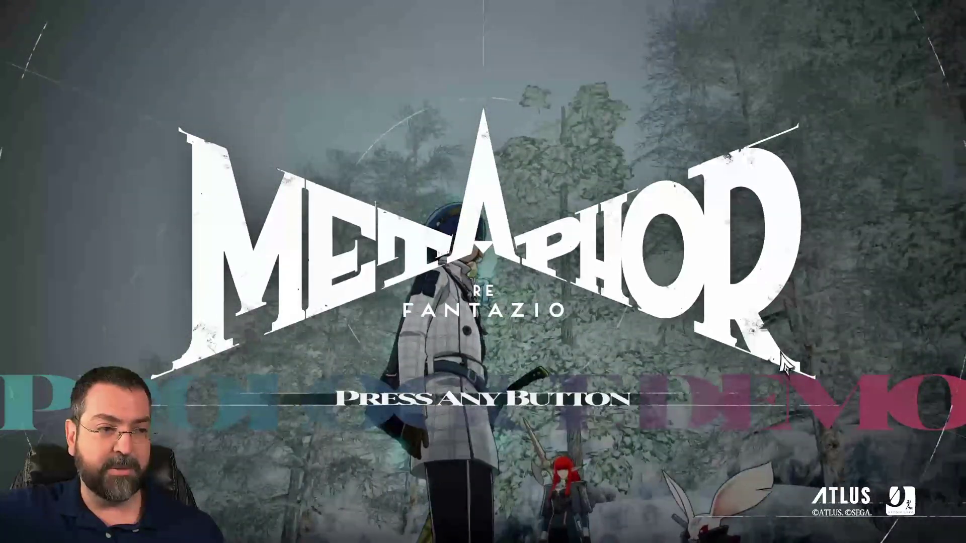
{"action": "left_click", "coordinate": [782, 362]}
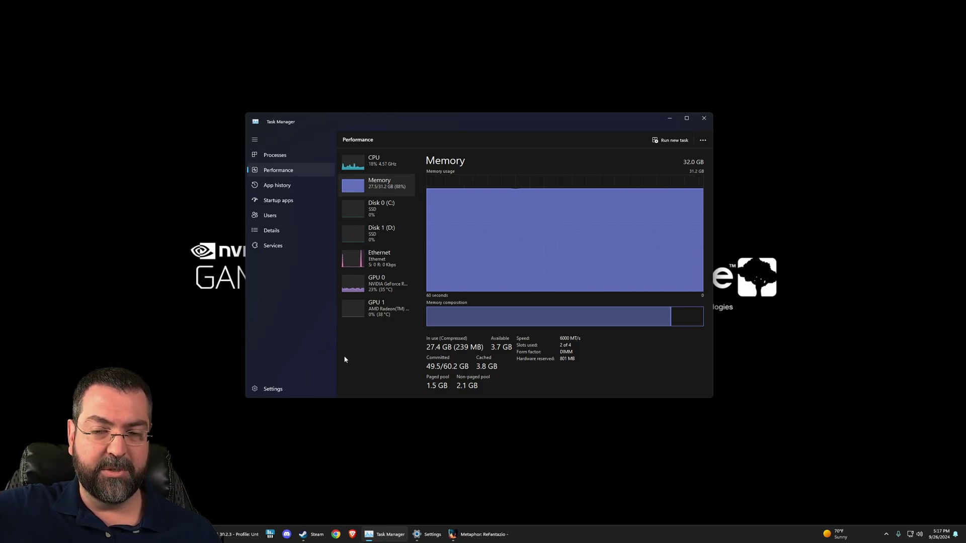
Step: Check RAM usage in Task Manager's Performance Memory view: 27.4 GB of 32.0 GB
{"action": "mouse_move", "coordinate": [473, 316]}
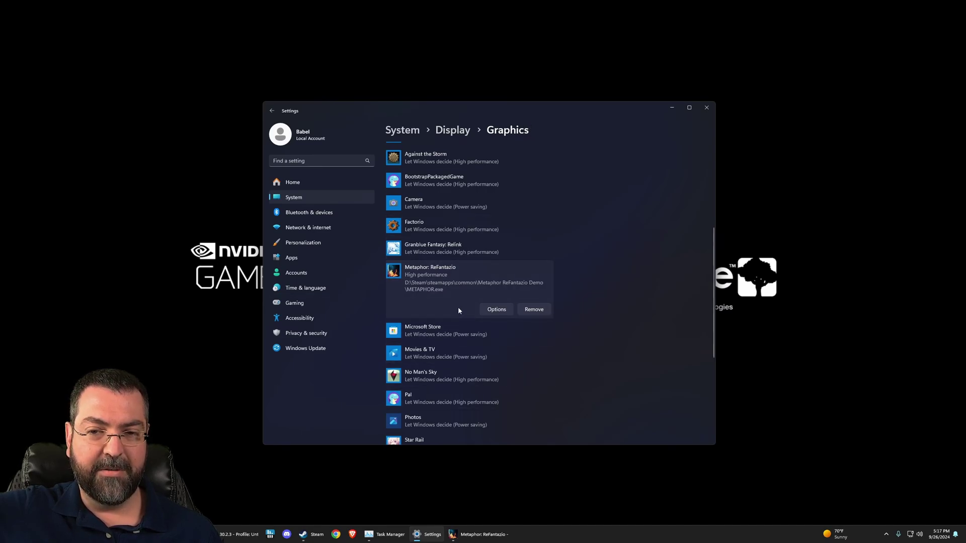
Step: Scroll the Graphics app list to Metaphor: ReFantazio's METAPHOR.exe entry set to High performance
{"action": "scroll", "coordinate": [431, 273], "scroll_direction": "up", "scroll_amount": 5}
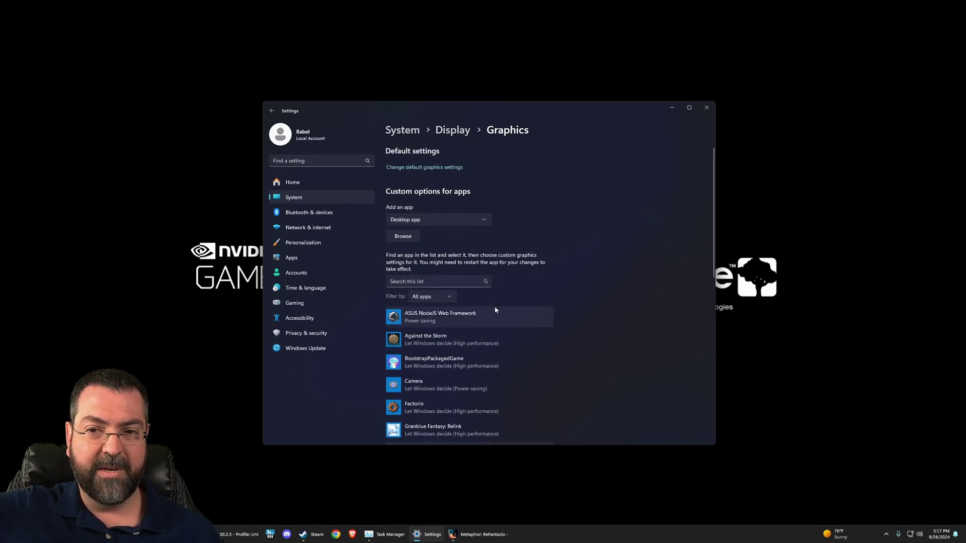
{"action": "scroll", "coordinate": [473, 286], "scroll_direction": "down", "scroll_amount": 4}
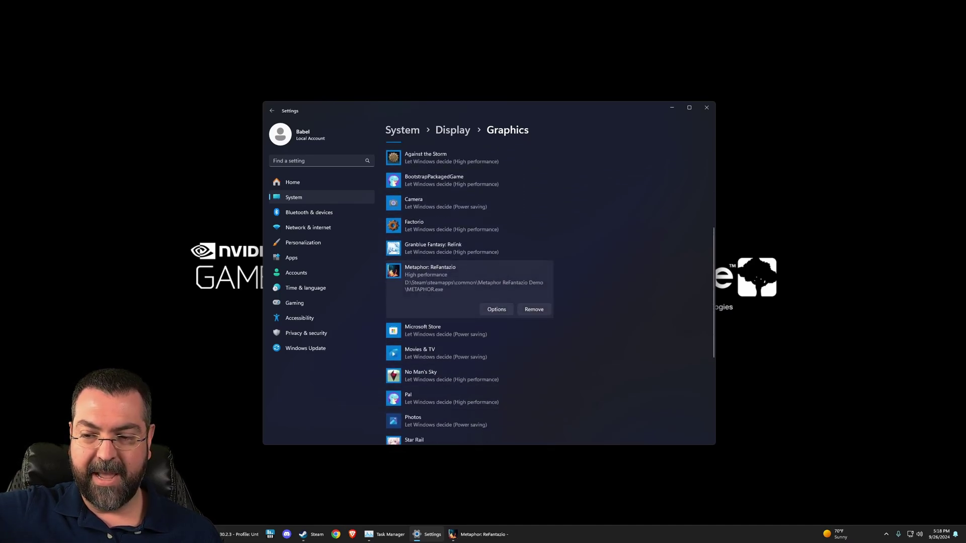
Step: Look at the Manage options for the Metaphor: ReFantazio Prologue Demo in Steam, then return to Graphics settings
{"action": "left_click", "coordinate": [310, 534]}
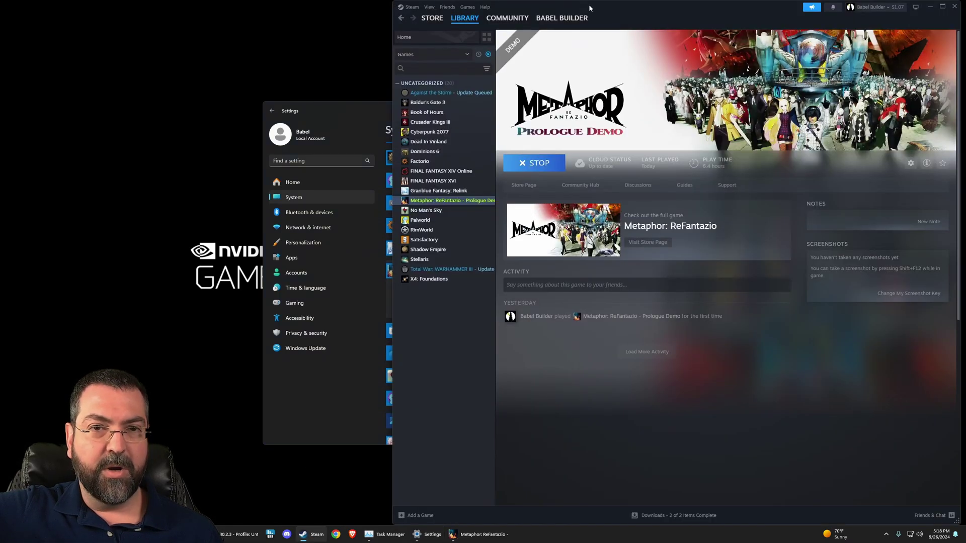
{"action": "right_click", "coordinate": [450, 205]}
{"action": "mouse_move", "coordinate": [478, 255]}
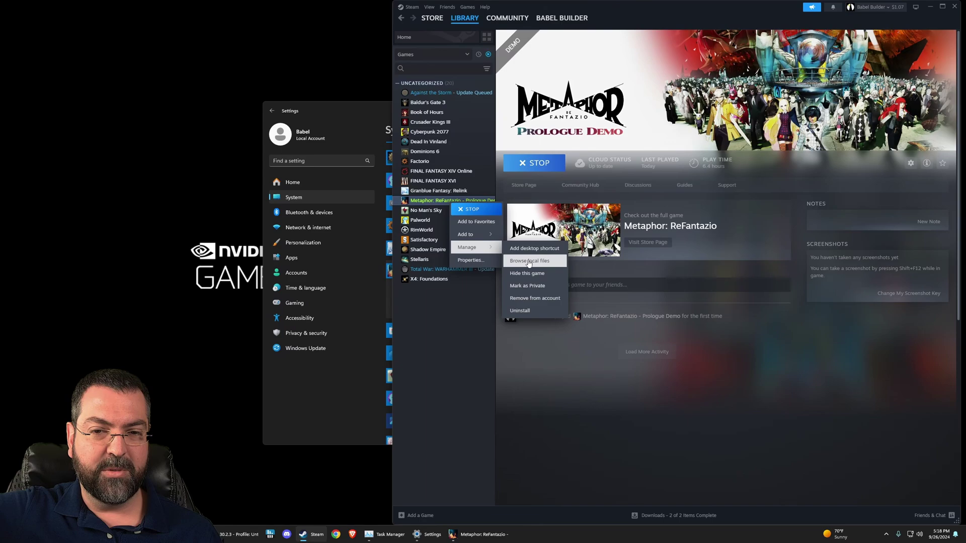
{"action": "left_click", "coordinate": [458, 351]}
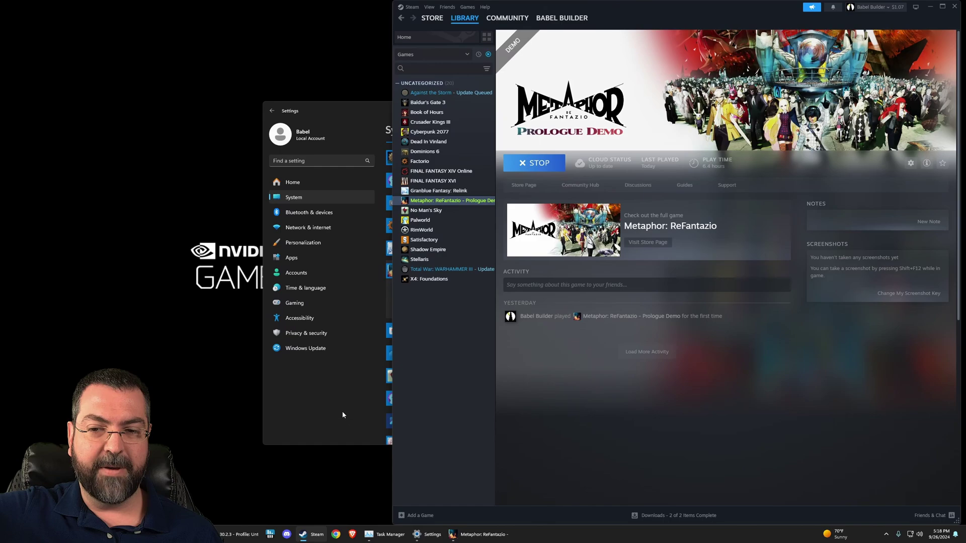
{"action": "left_click", "coordinate": [339, 379]}
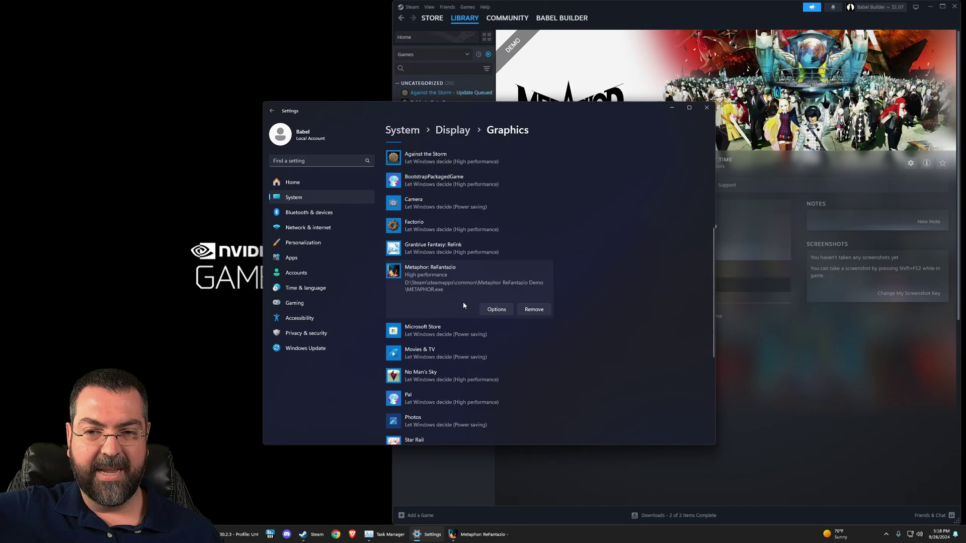
Step: Keep Metaphor: ReFantazio's graphics preference at High performance (RTX 4070 Ti SUPER) and close Settings
{"action": "left_click", "coordinate": [498, 312]}
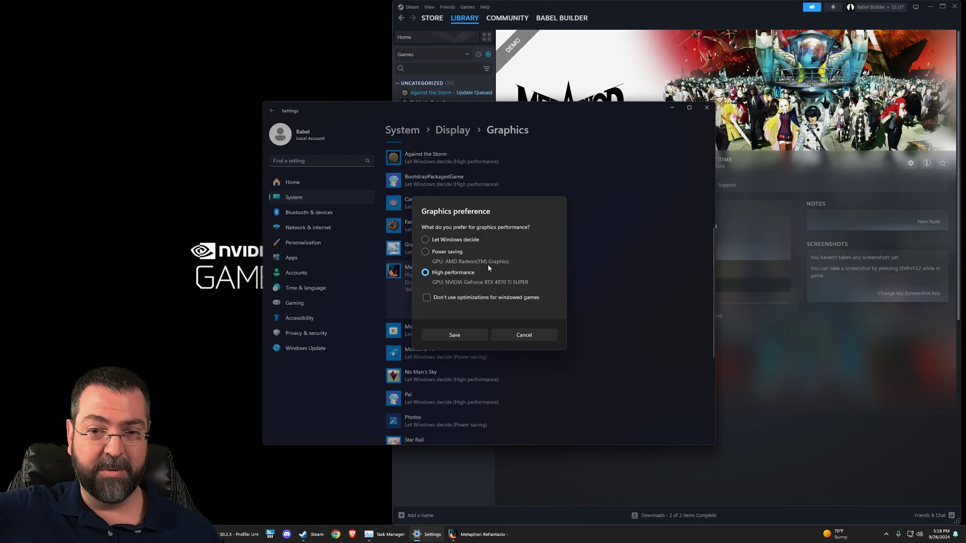
{"action": "left_click", "coordinate": [525, 336]}
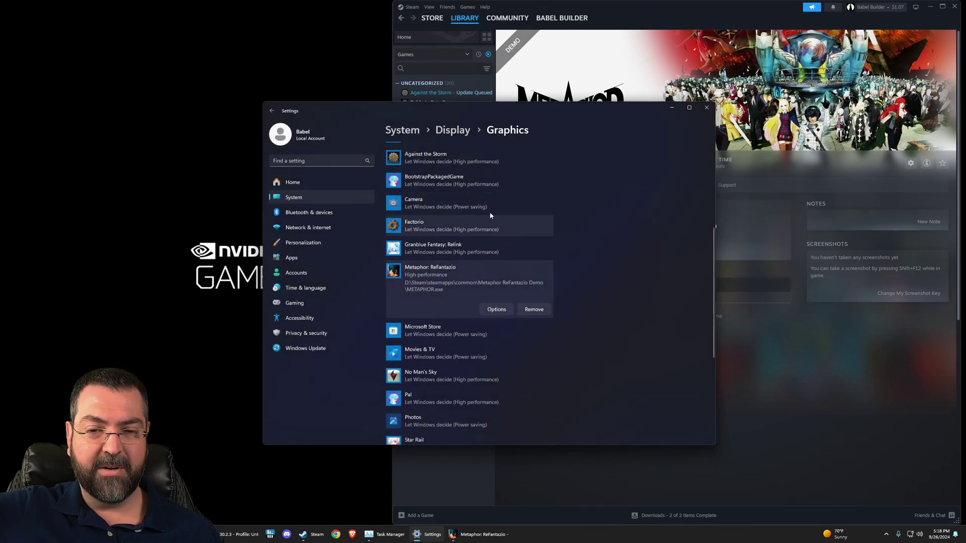
{"action": "scroll", "coordinate": [420, 386], "scroll_direction": "up", "scroll_amount": 2}
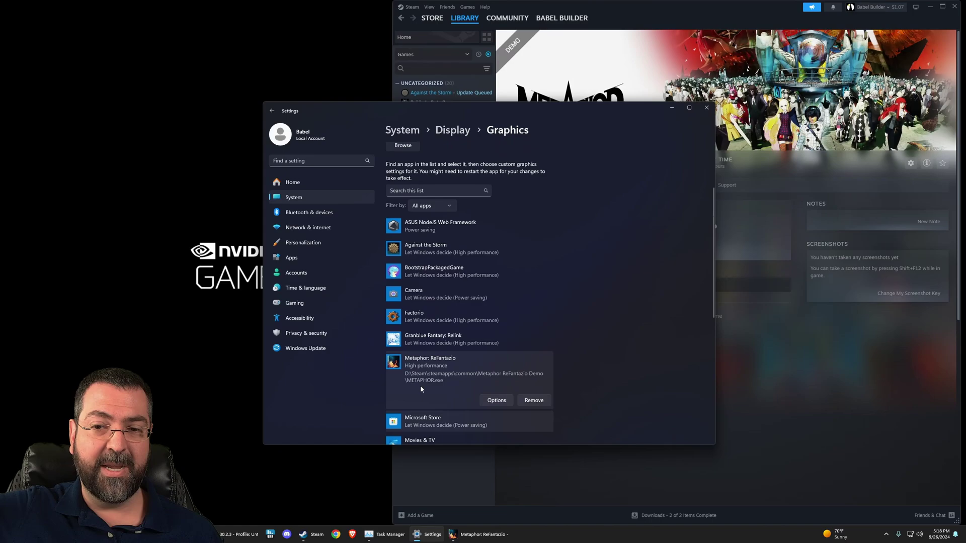
{"action": "scroll", "coordinate": [436, 238], "scroll_direction": "down", "scroll_amount": 1}
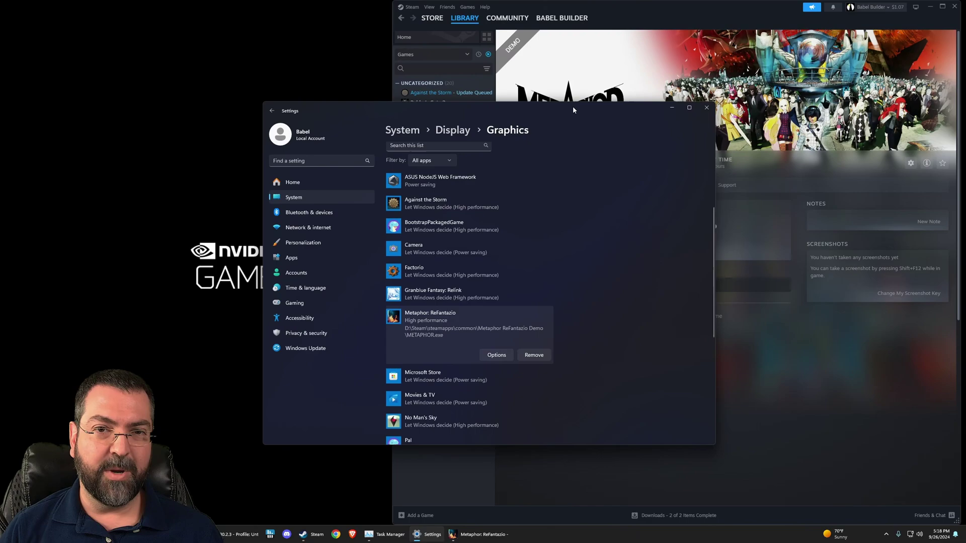
{"action": "left_click", "coordinate": [707, 109]}
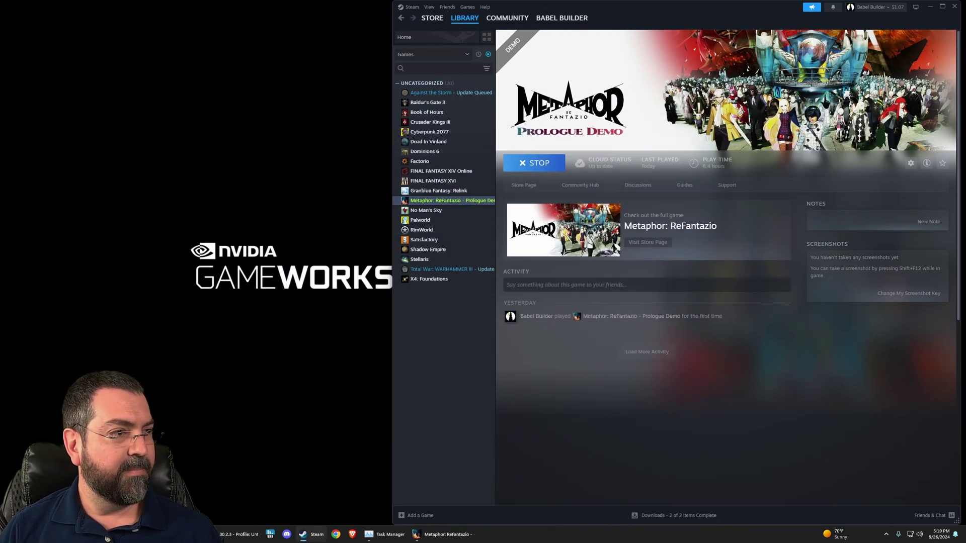
Step: Locate the Metaphor: ReFantazio process in Task Manager's Details list
{"action": "key", "text": "alt+Tab"}
{"action": "left_click_drag", "start_coordinate": [600, 99], "coordinate": [449, 113]}
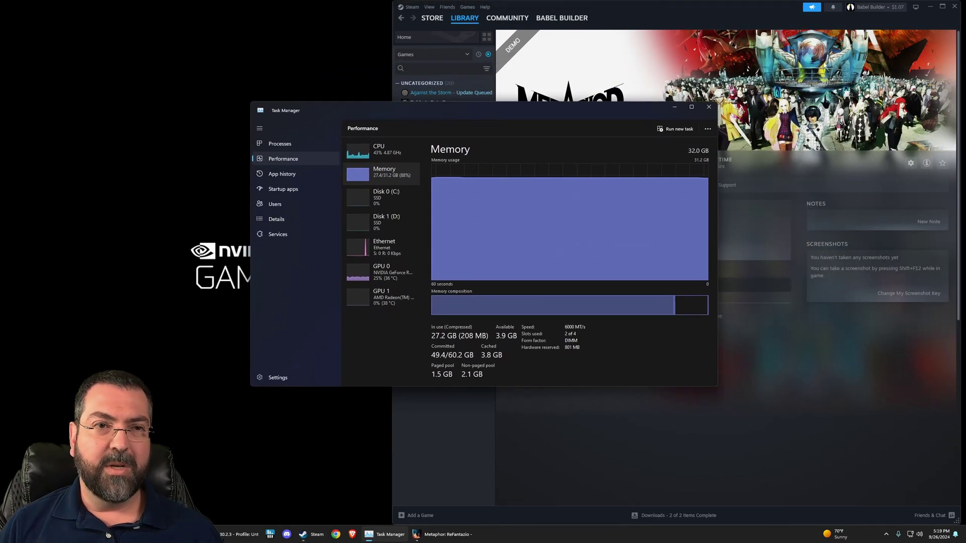
{"action": "left_click", "coordinate": [932, 11]}
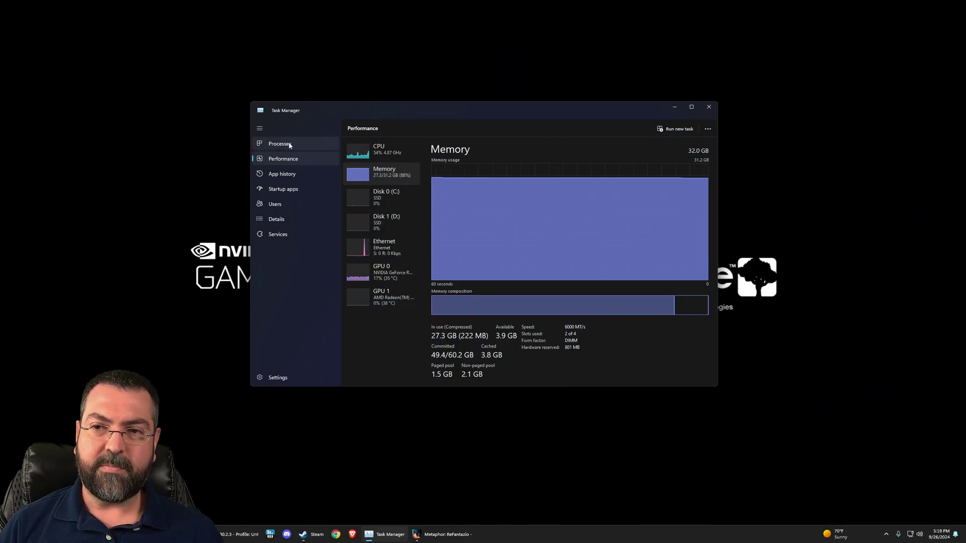
{"action": "left_click", "coordinate": [290, 145]}
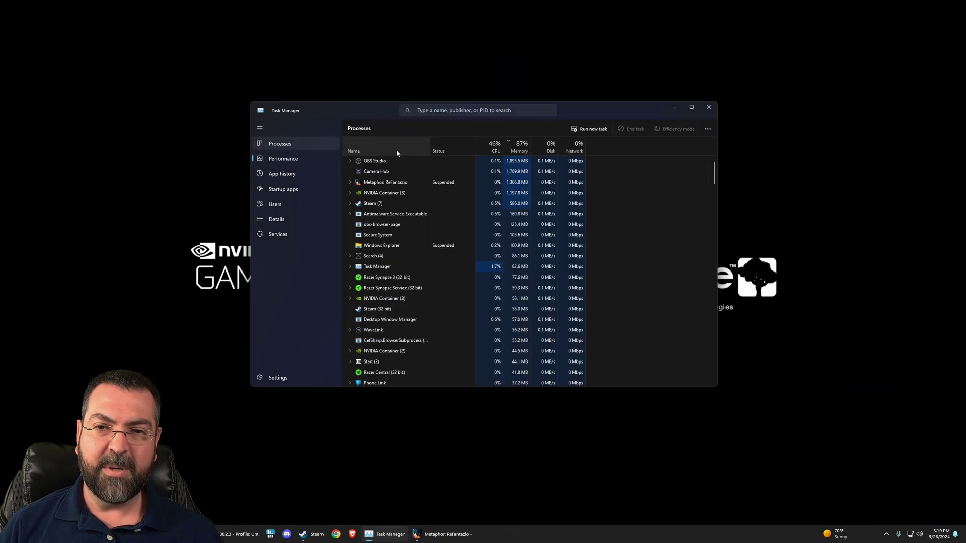
{"action": "left_click", "coordinate": [402, 182]}
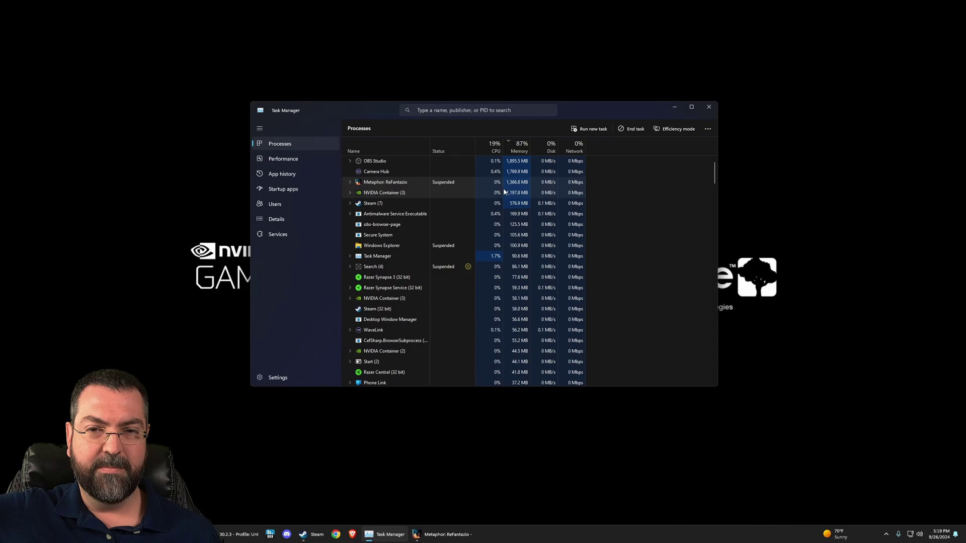
{"action": "right_click", "coordinate": [403, 183]}
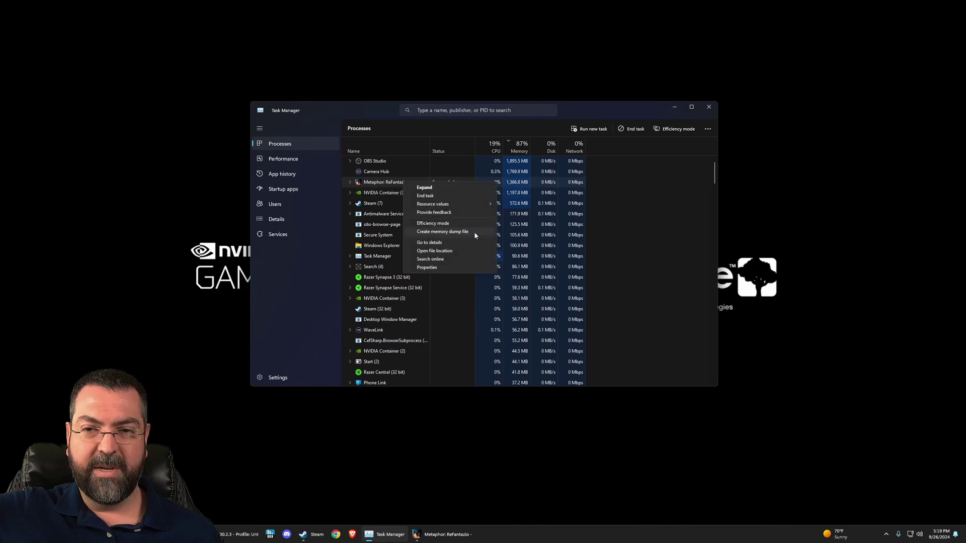
{"action": "left_click", "coordinate": [448, 244]}
Step: Restrict METAPHOR.exe's processor affinity to CPU 0 only
{"action": "scroll", "coordinate": [426, 281], "scroll_direction": "down", "scroll_amount": 1}
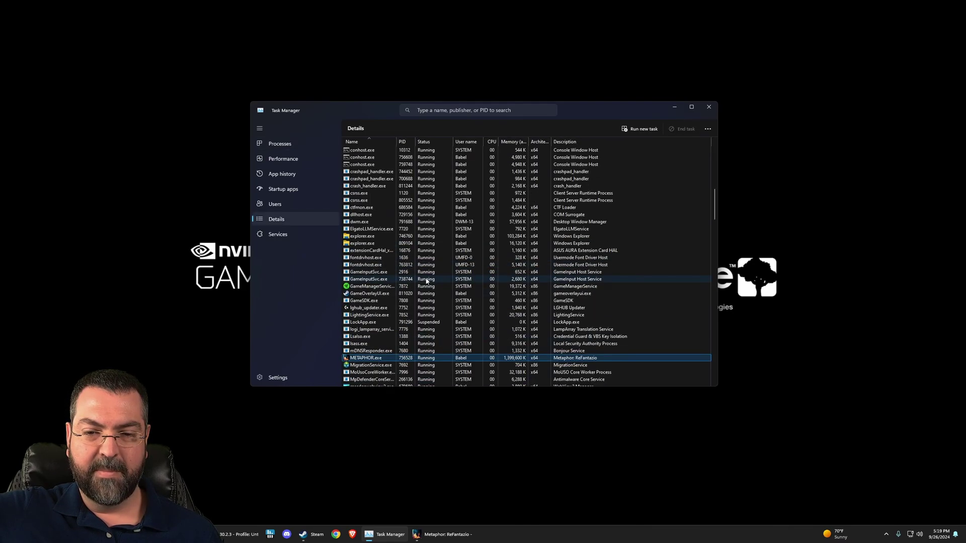
{"action": "scroll", "coordinate": [427, 281], "scroll_direction": "down", "scroll_amount": 2}
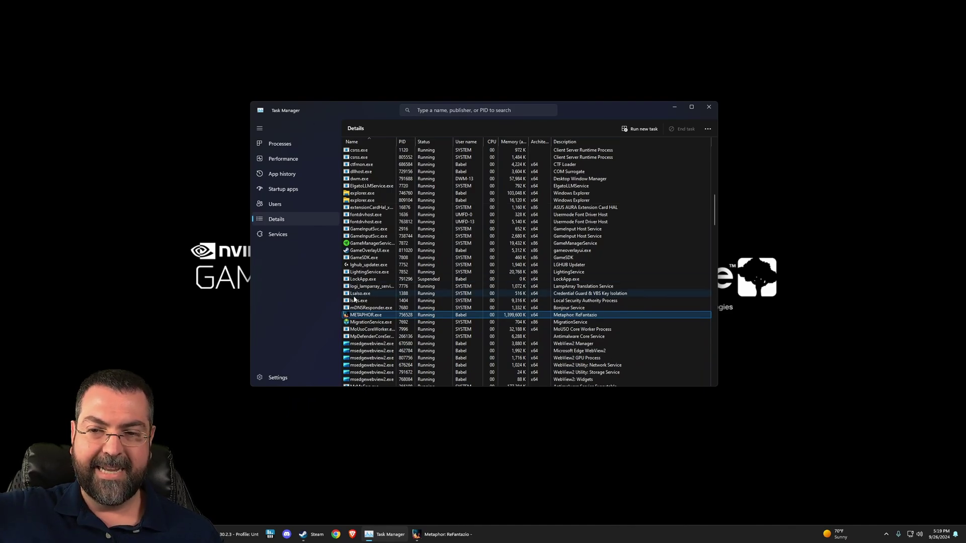
{"action": "right_click", "coordinate": [365, 319]}
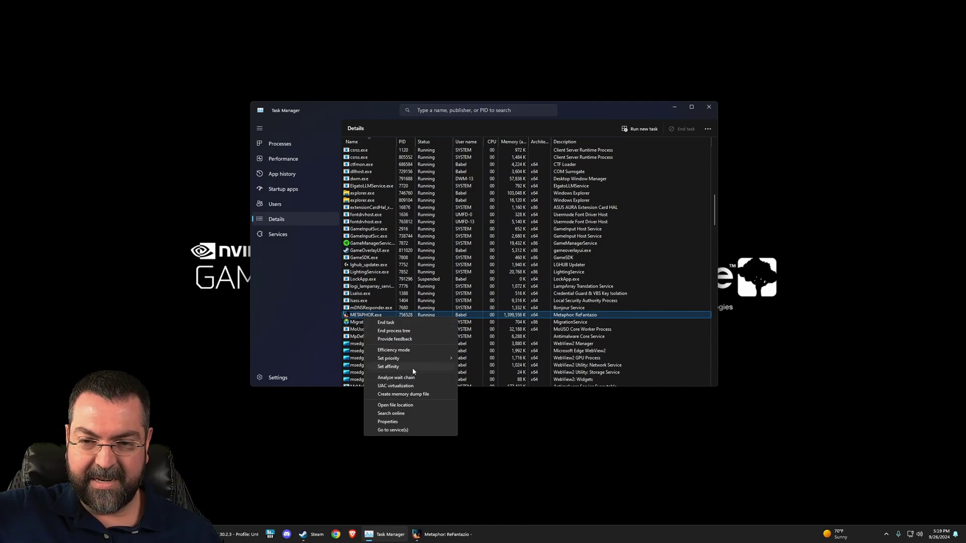
{"action": "left_click", "coordinate": [389, 367]}
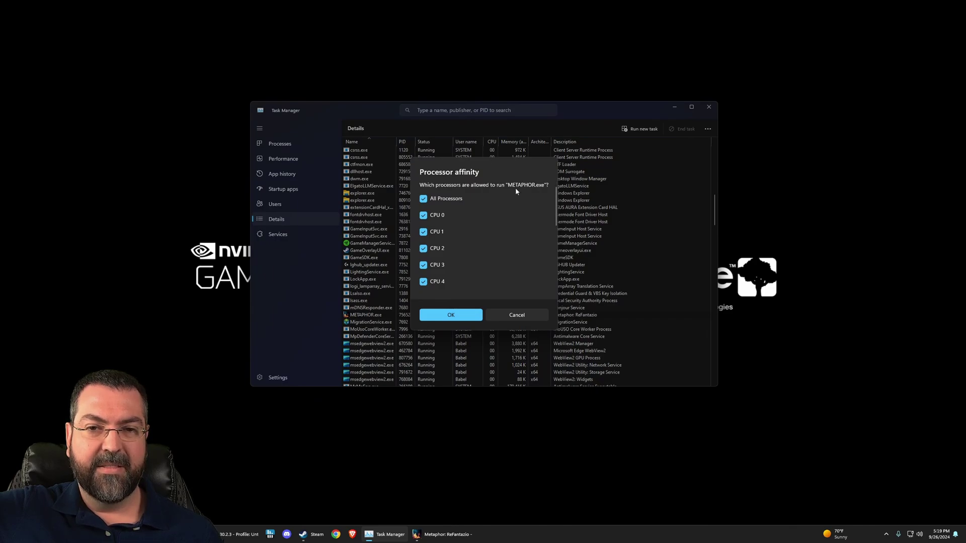
{"action": "scroll", "coordinate": [515, 190], "scroll_direction": "down", "scroll_amount": 4}
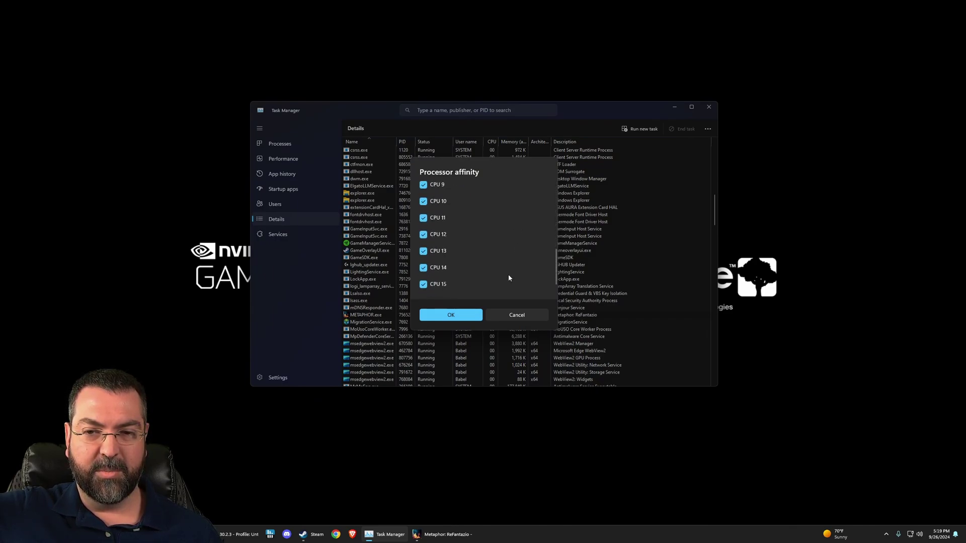
{"action": "scroll", "coordinate": [508, 274], "scroll_direction": "up", "scroll_amount": 4}
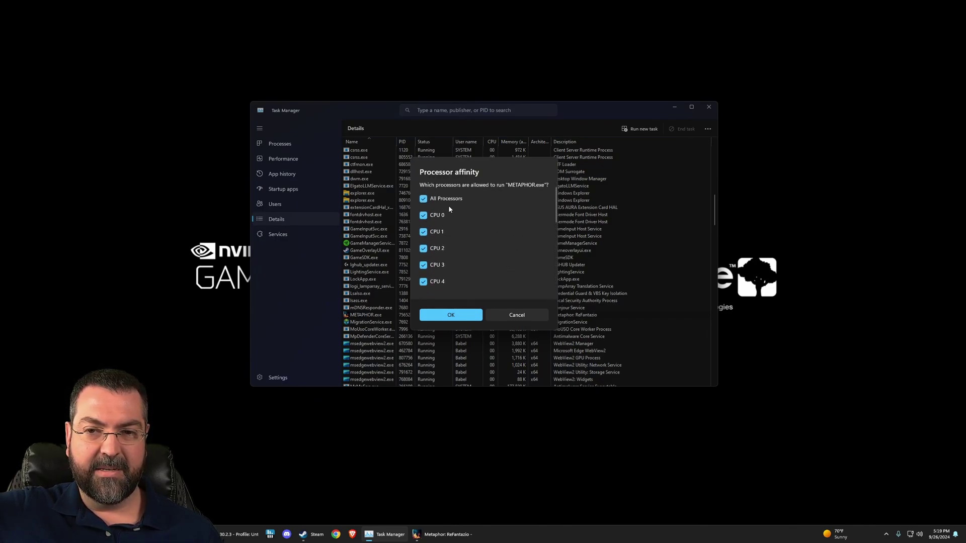
{"action": "left_click", "coordinate": [422, 215]}
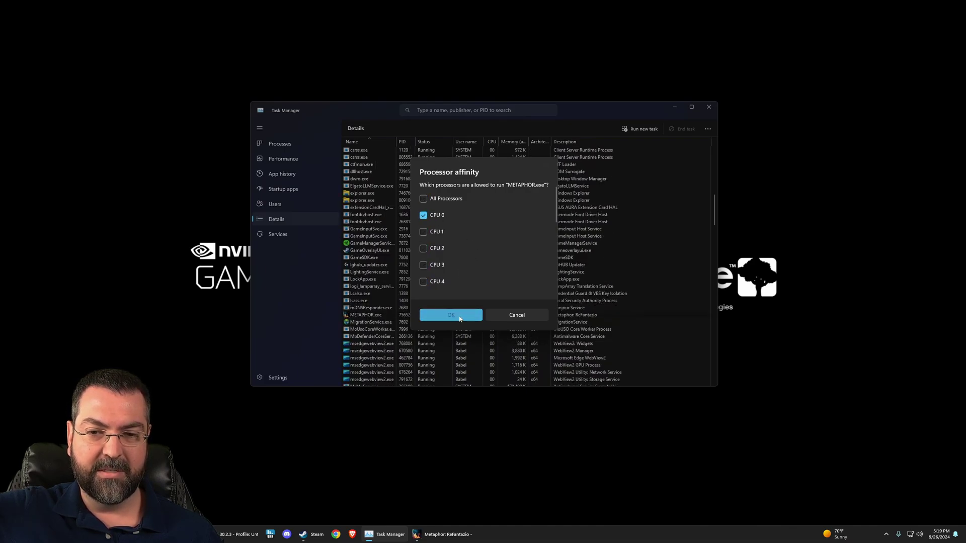
{"action": "left_click", "coordinate": [451, 315]}
Step: After a look at the game, reset METAPHOR.exe's processor affinity to All Processors
{"action": "left_click", "coordinate": [196, 341]}
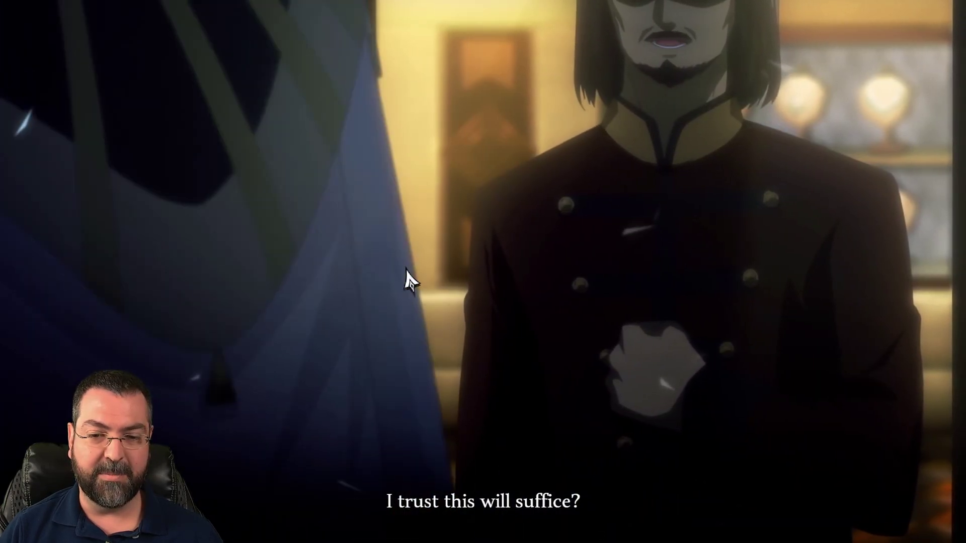
{"action": "key", "text": "ctrl+shift+Escape"}
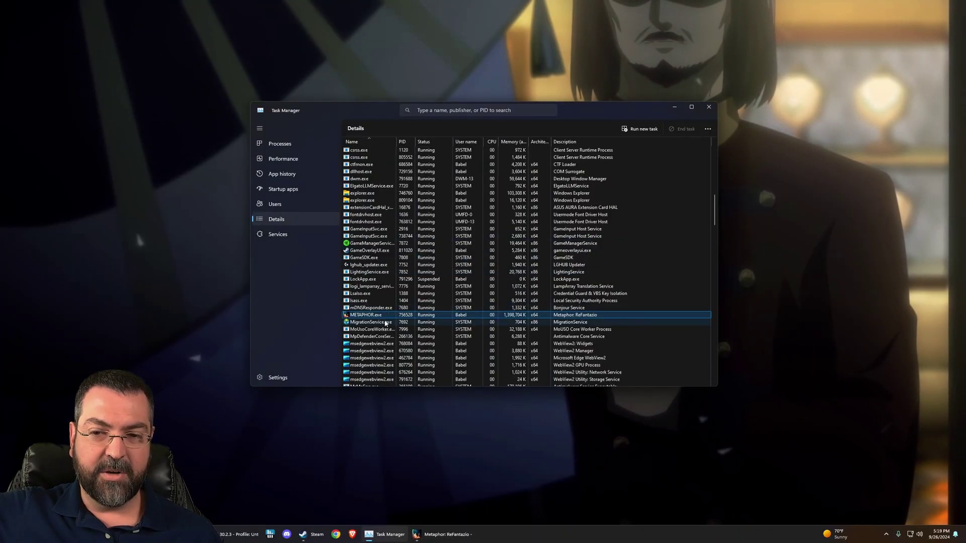
{"action": "right_click", "coordinate": [388, 316]}
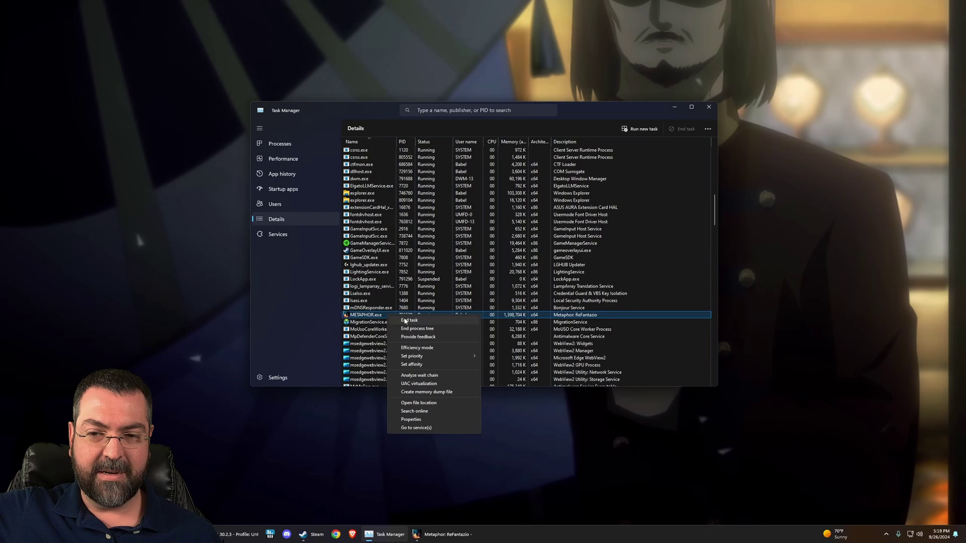
{"action": "left_click", "coordinate": [436, 367]}
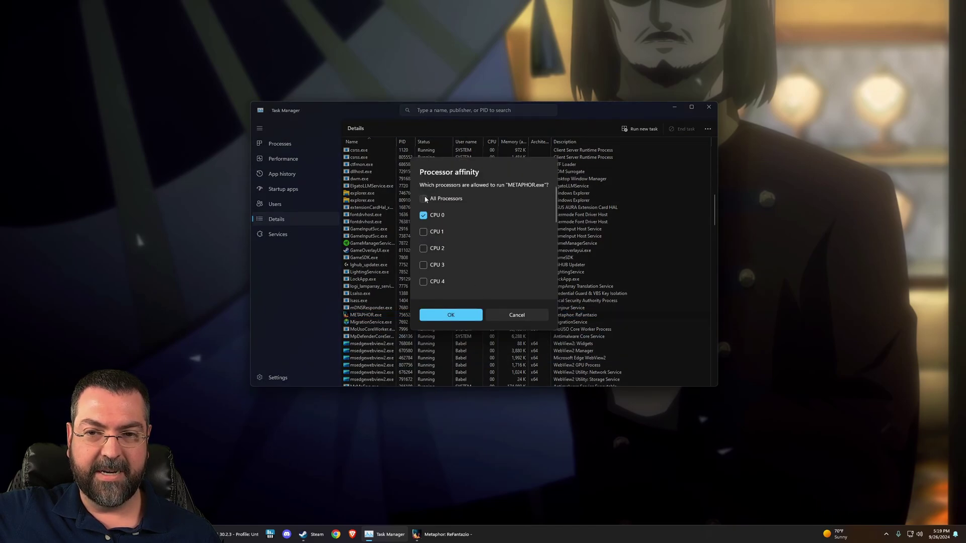
{"action": "left_click", "coordinate": [453, 316]}
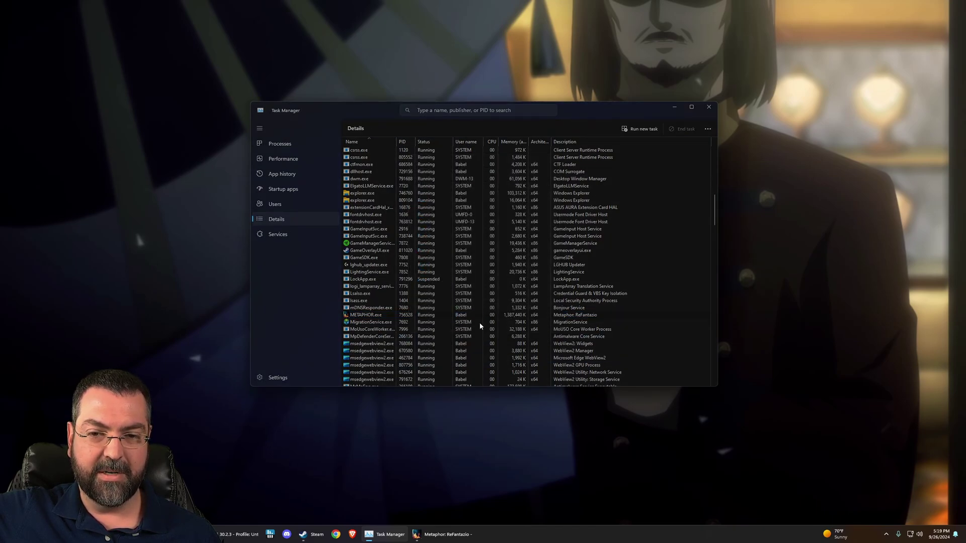
Step: Hide Task Manager so the opening cutscene plays full screen
{"action": "left_click", "coordinate": [674, 107]}
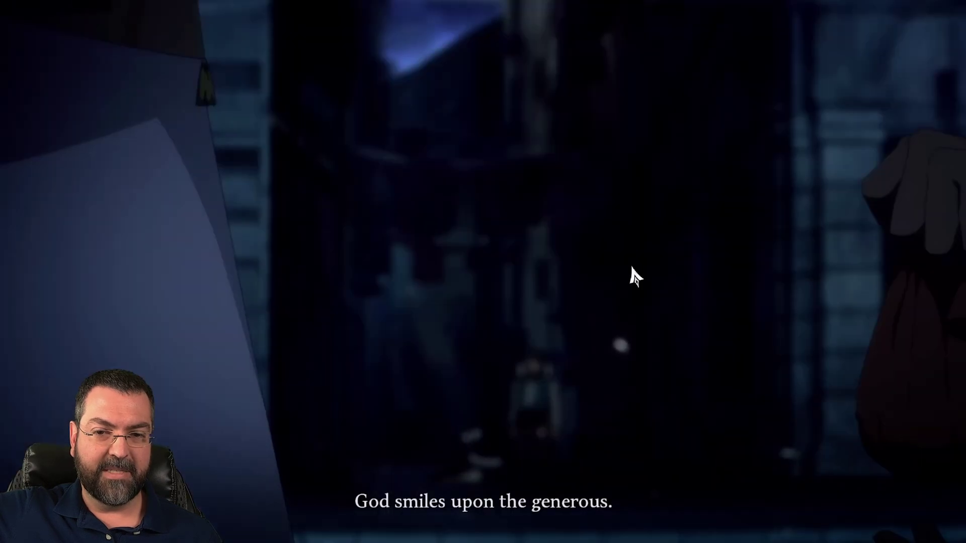